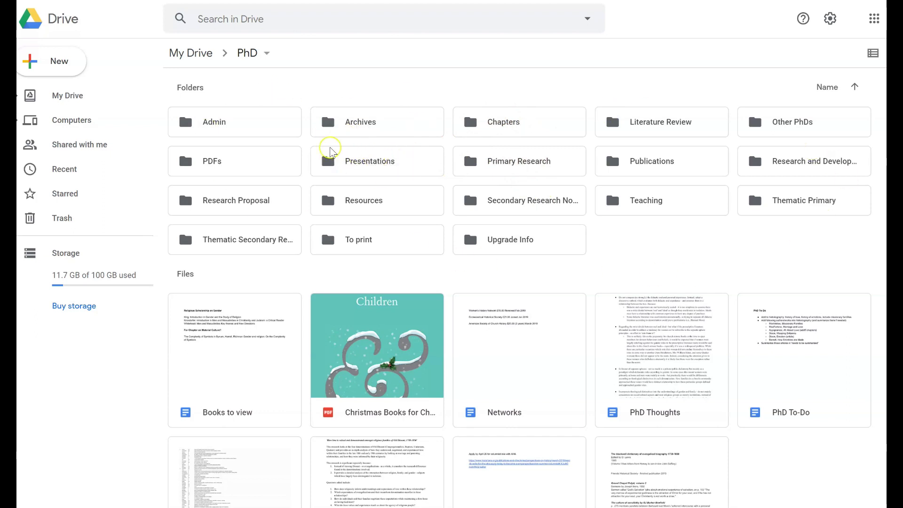
Go into the Secondary Research Notes folder and then its Articles folder.
double_click(515, 201)
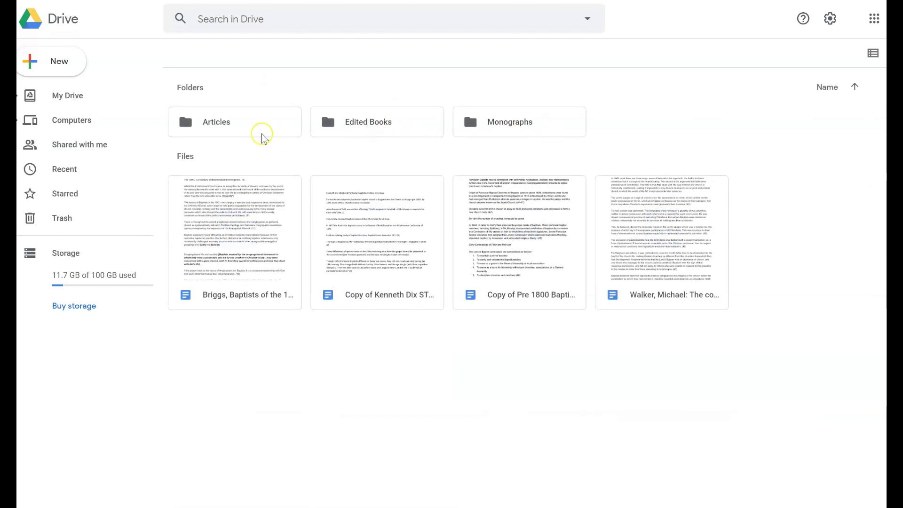
left_click(243, 123)
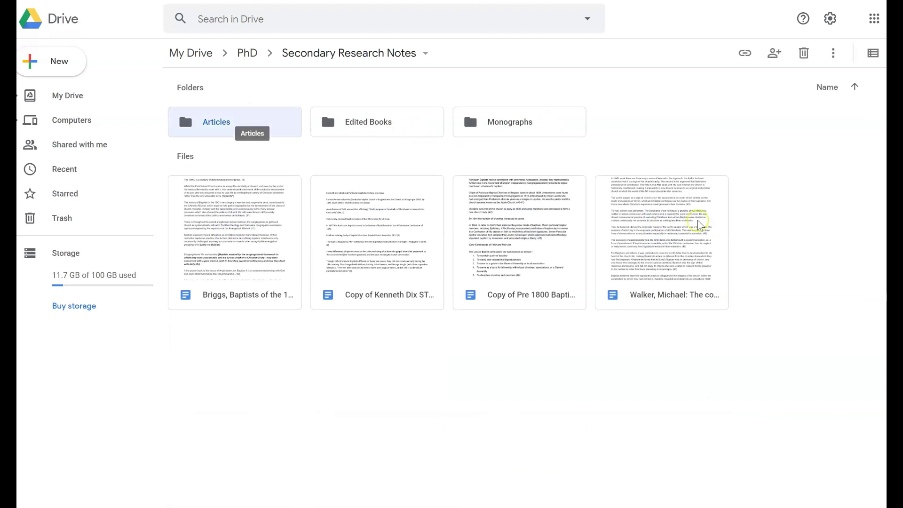
double_click(696, 222)
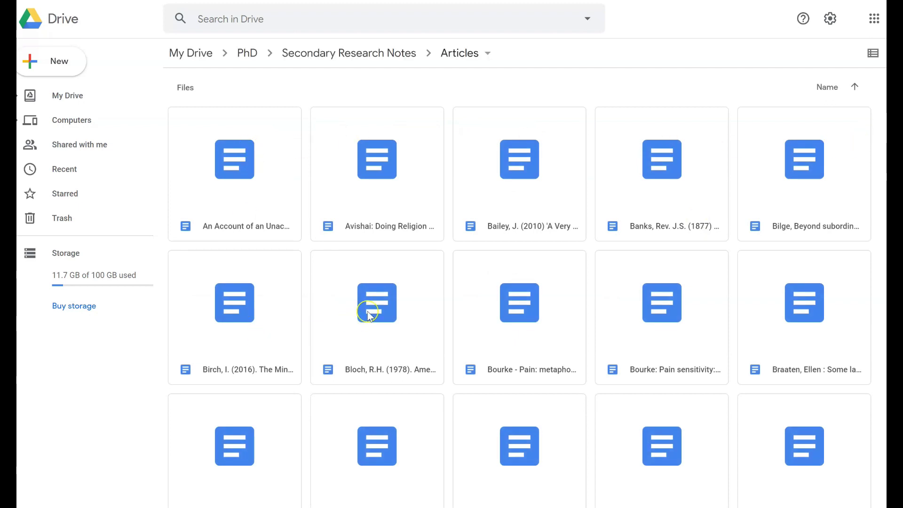
Read through the 'Bourke: Pain sensitivity' note, then close it to return to Articles.
double_click(698, 308)
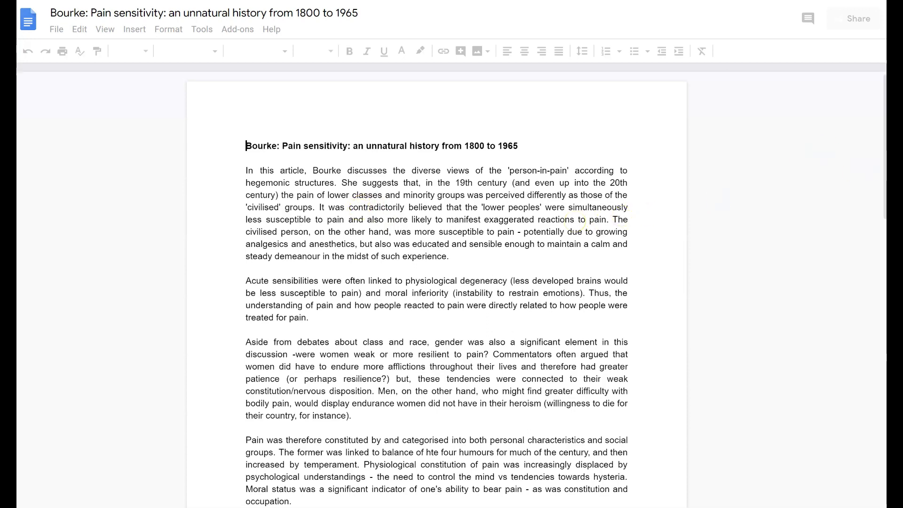
scroll(436, 282, "down", 5)
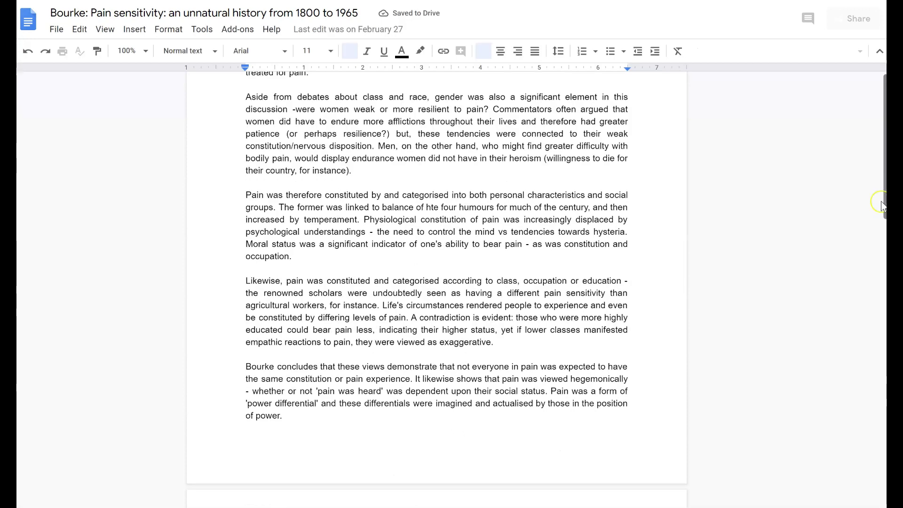
scroll(810, 215, "down", 9)
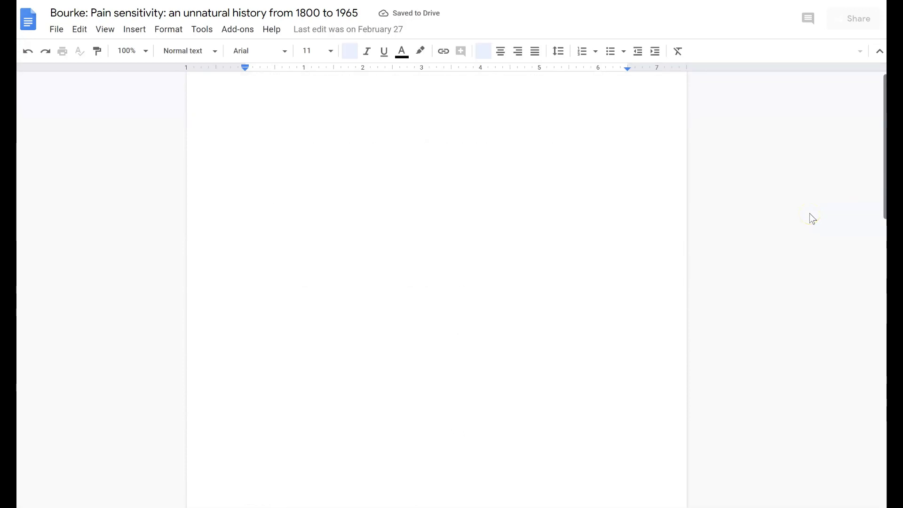
scroll(812, 218, "up", 5)
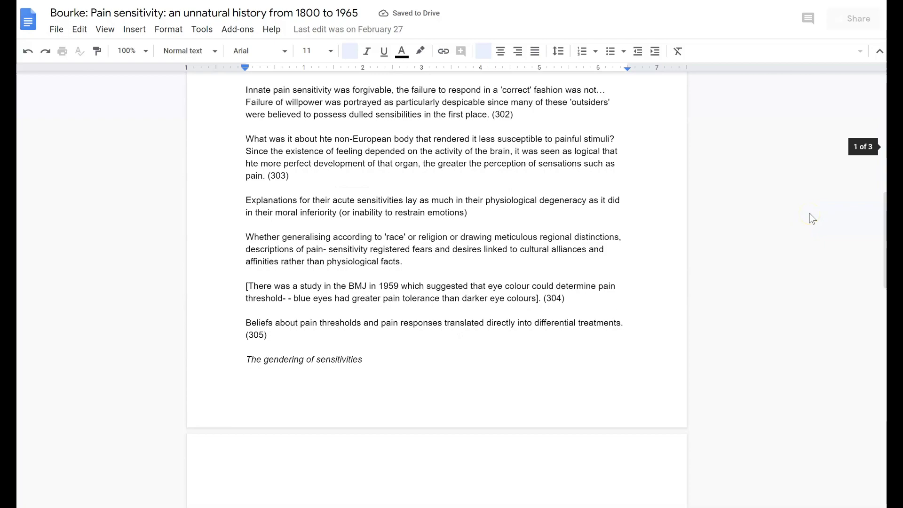
key("ctrl+w")
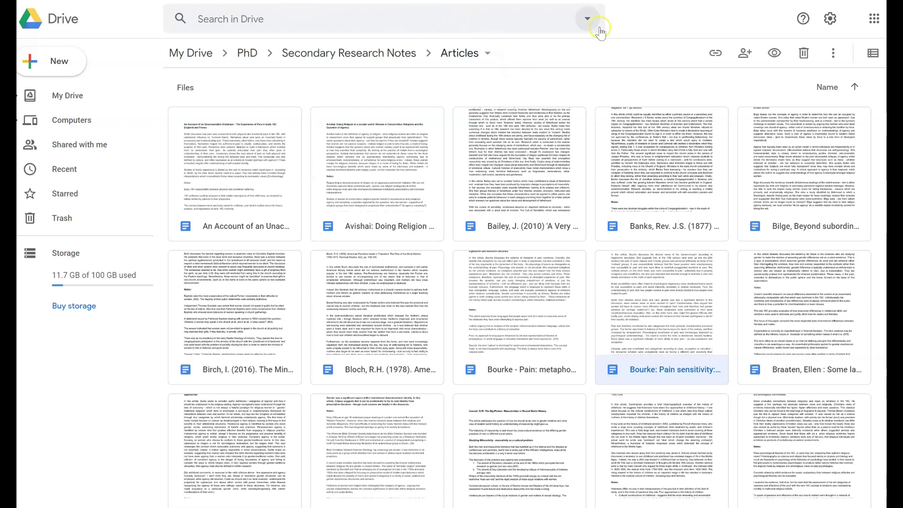
Set the advanced search location to My Drive > PhD > Primary Research.
left_click(585, 20)
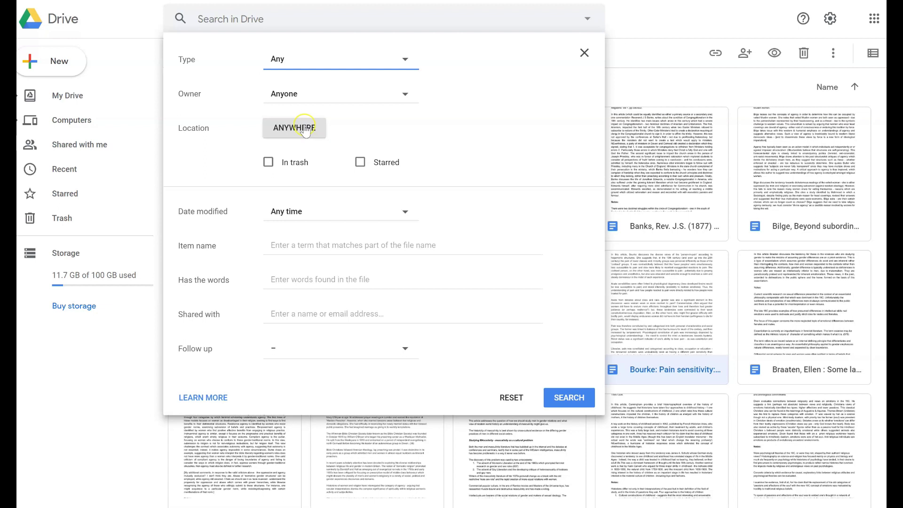
left_click(305, 131)
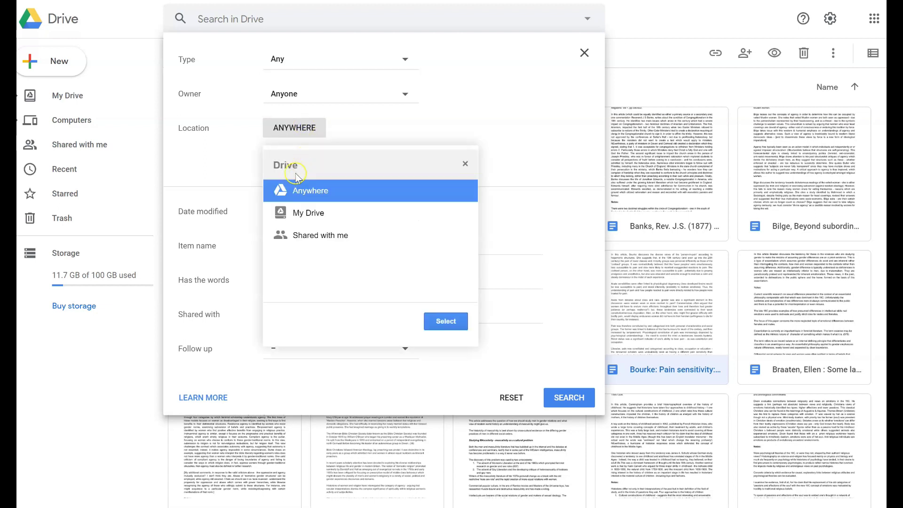
double_click(306, 215)
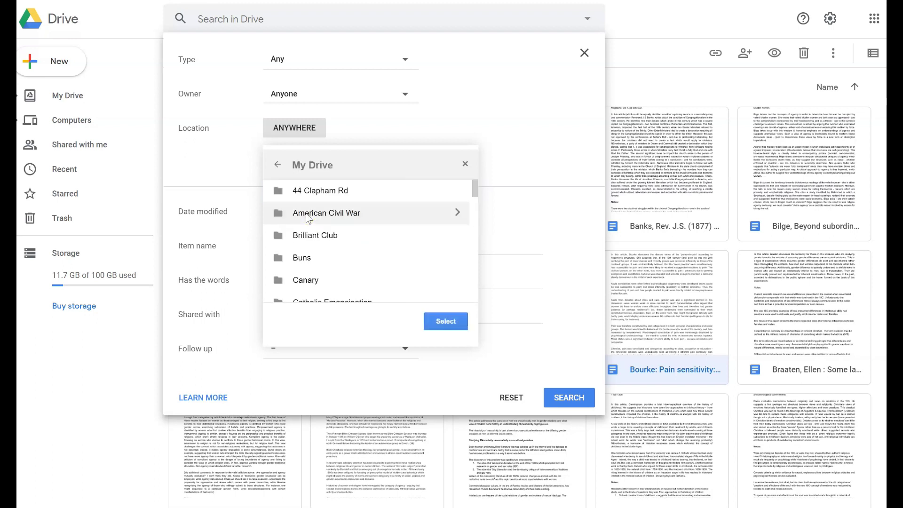
scroll(310, 218, "down", 7)
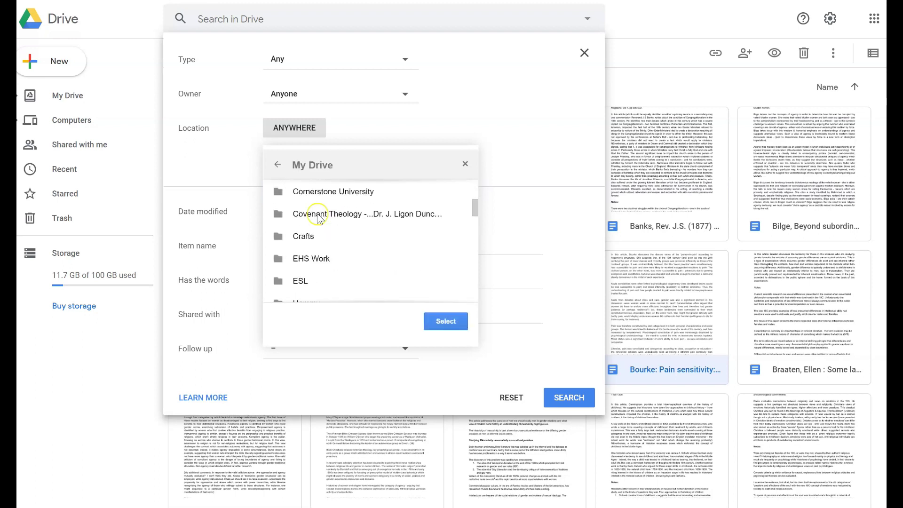
scroll(317, 220, "down", 7)
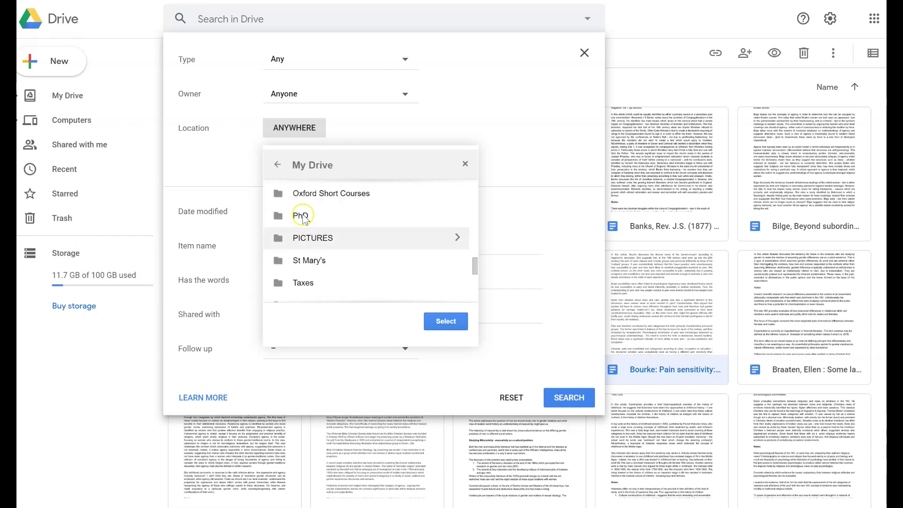
double_click(303, 214)
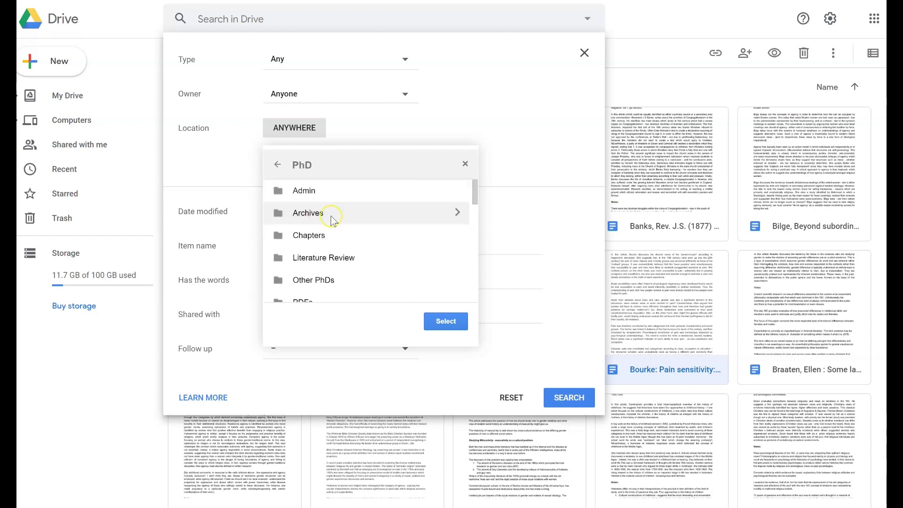
scroll(332, 221, "down", 1)
scroll(333, 246, "down", 2)
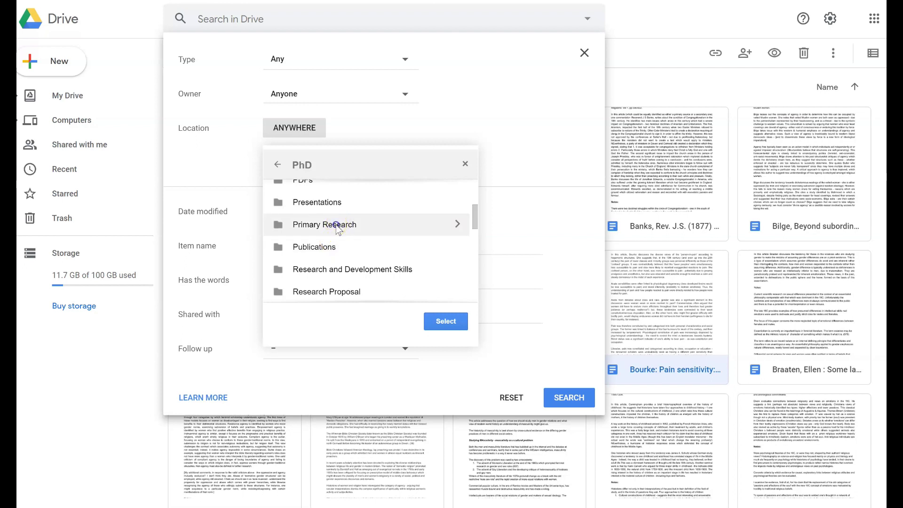
left_click(336, 225)
left_click(442, 320)
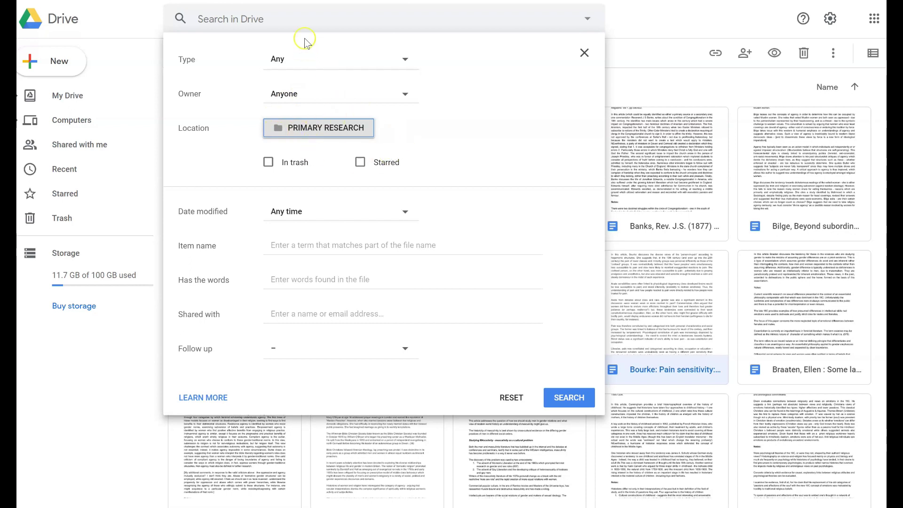
Search Primary Research for 'true religion'.
left_click(312, 21)
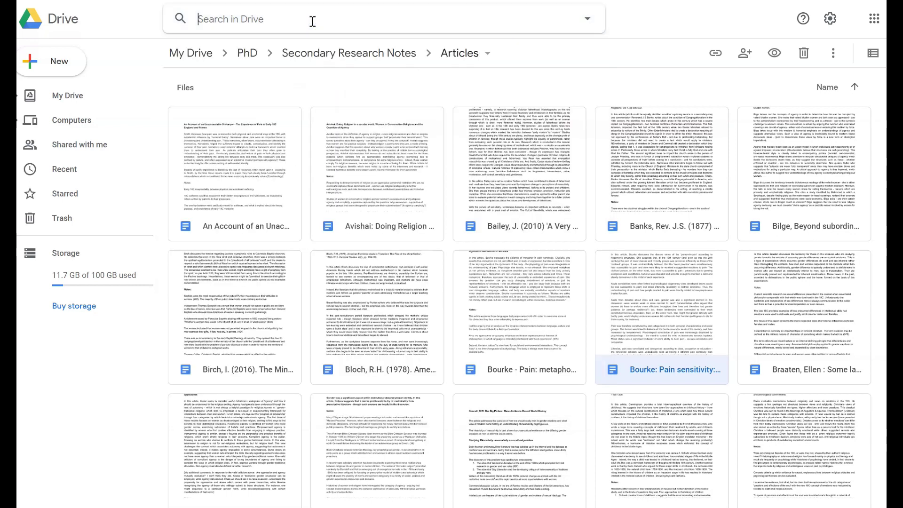
type("\"true religion\"")
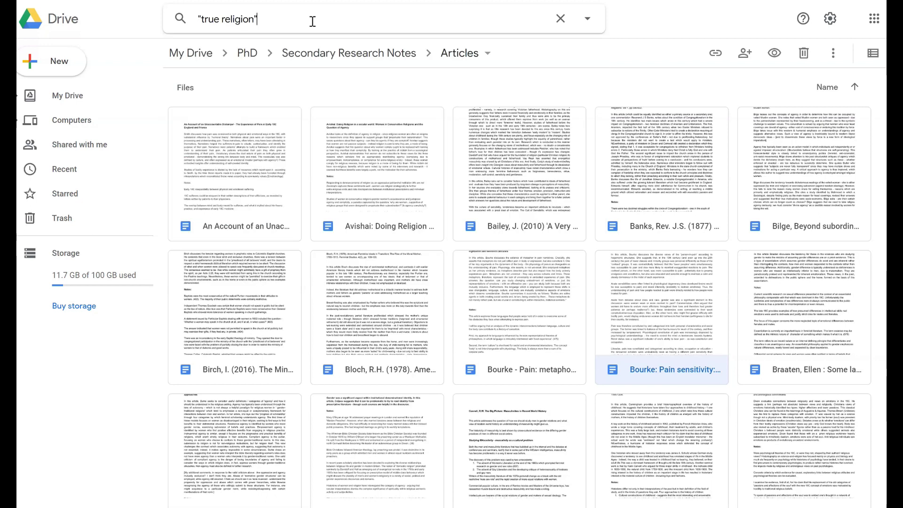
key("Return")
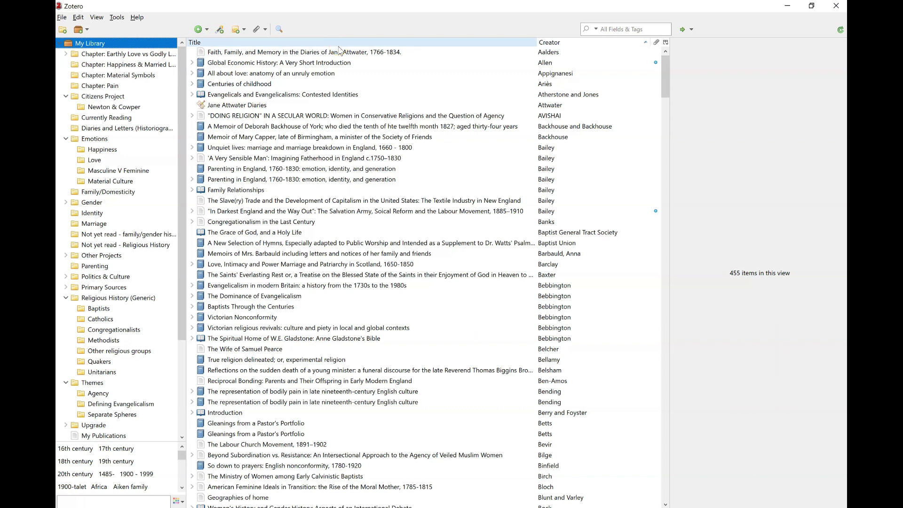
left_click(301, 41)
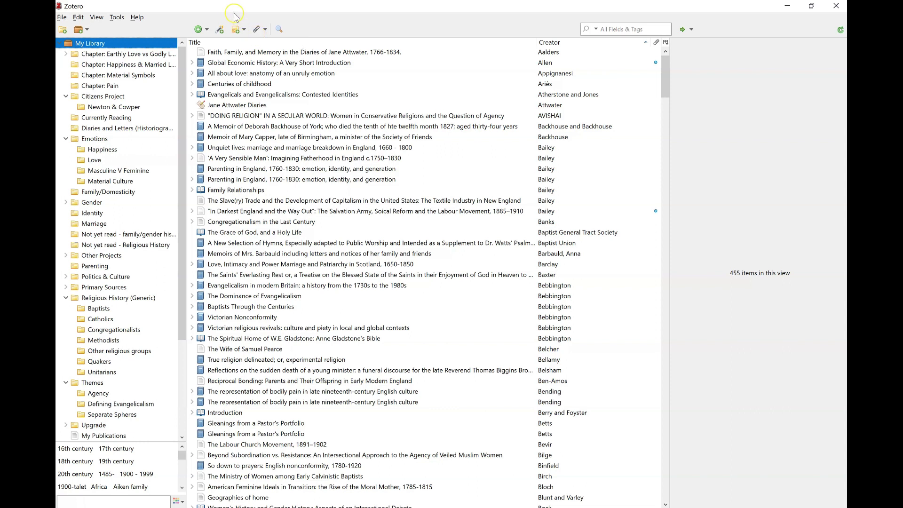
Display the 'Evangelicals and Evangelicalisms: Contested Identities' book section record.
left_click(208, 30)
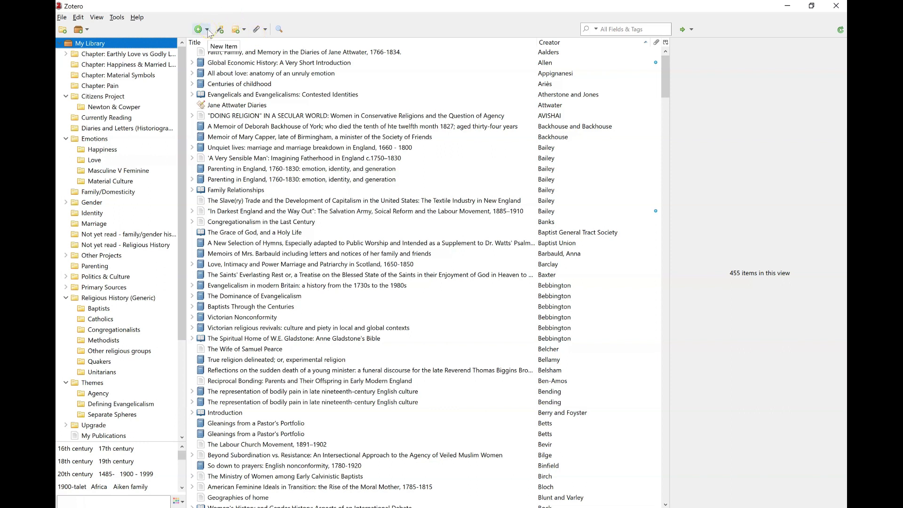
left_click(204, 29)
left_click(205, 30)
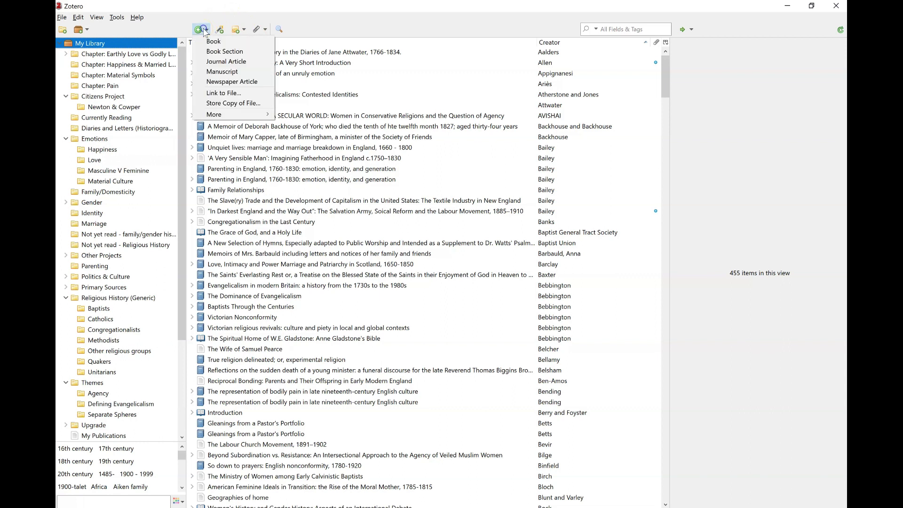
left_click(219, 30)
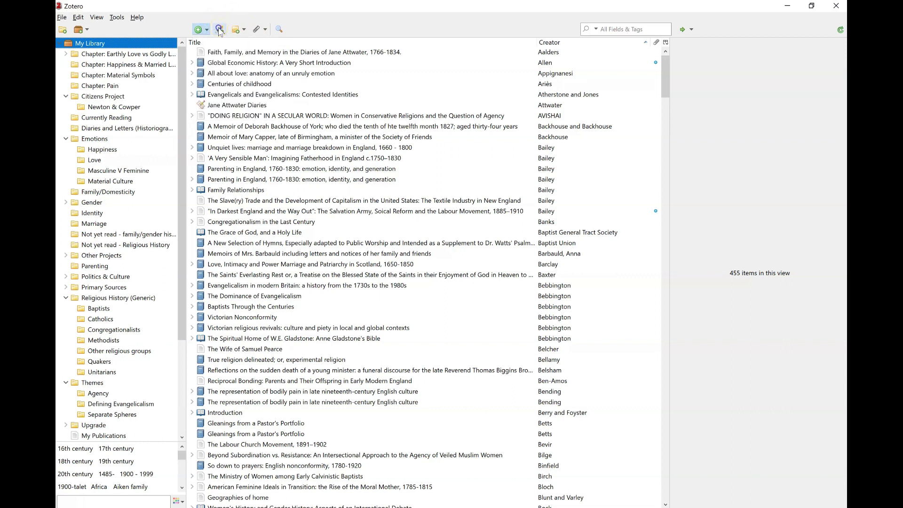
left_click(219, 30)
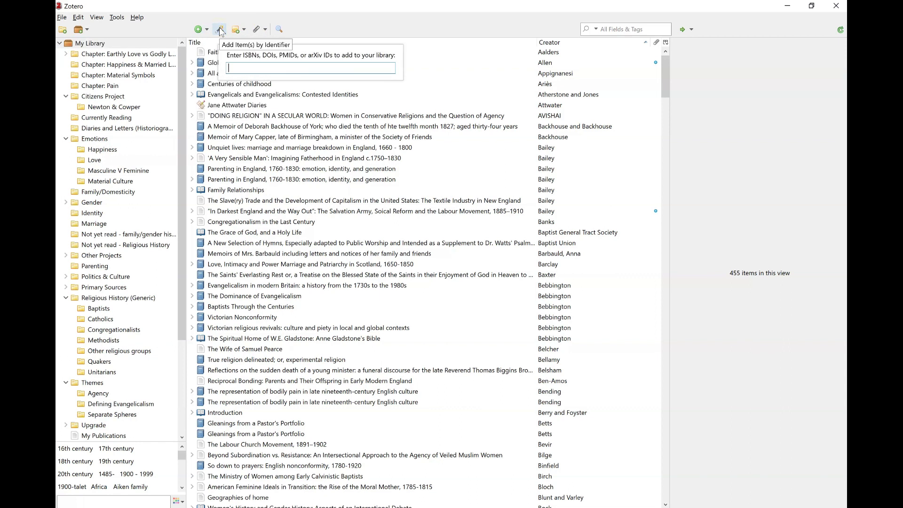
left_click(249, 92)
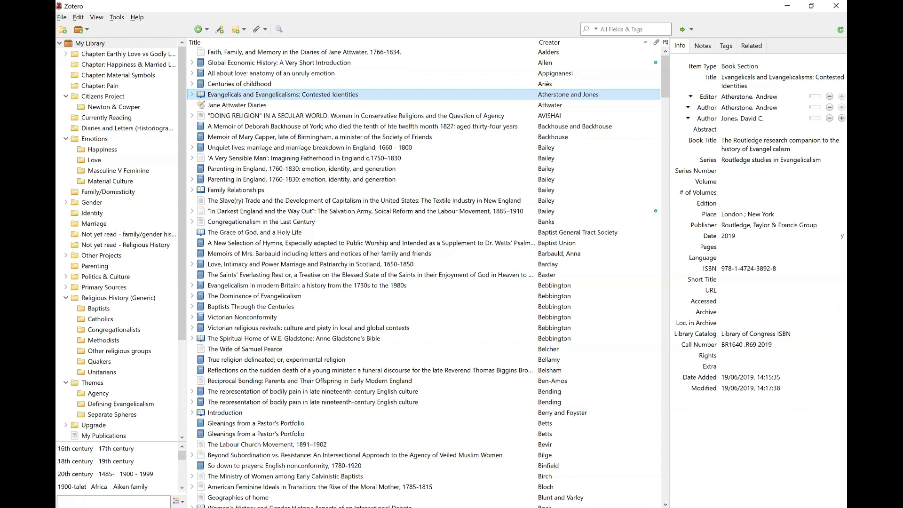
left_click(768, 117)
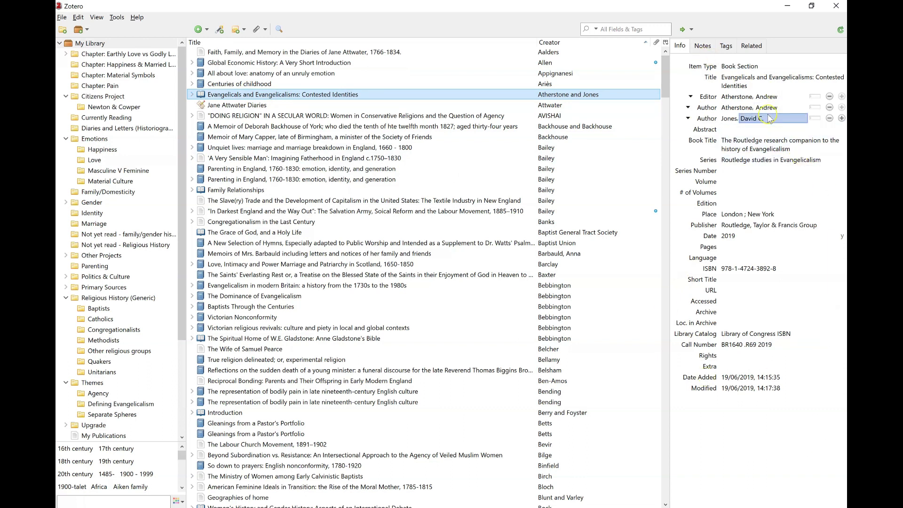
key("Return")
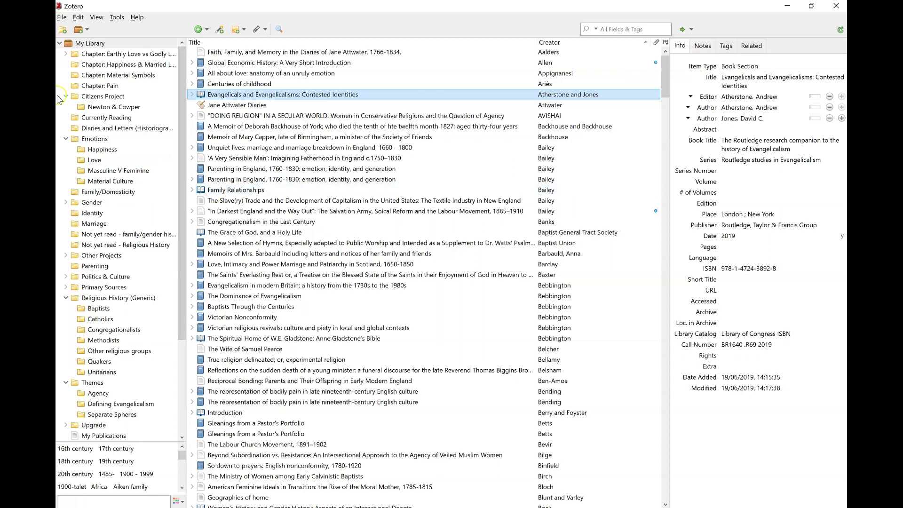
left_click(92, 44)
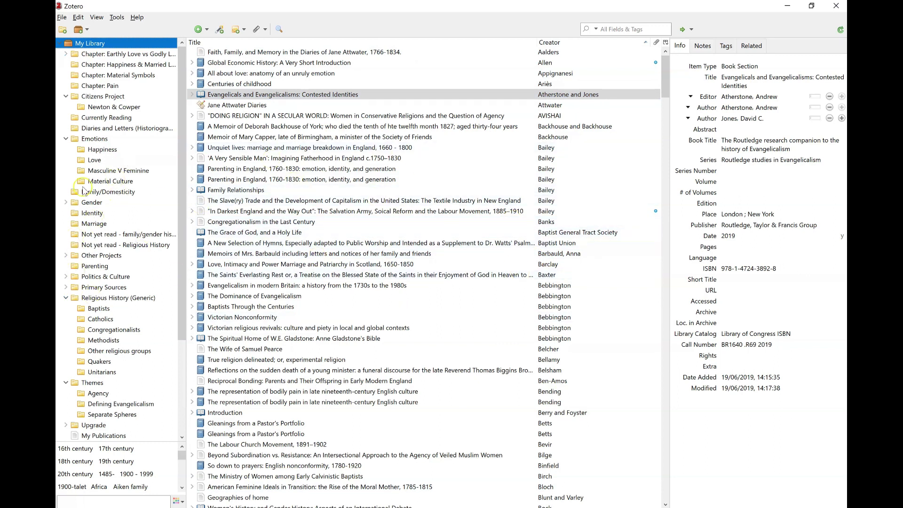
Browse the Emotions and first chapter collections, then open BQ Article under Other Projects.
left_click(86, 139)
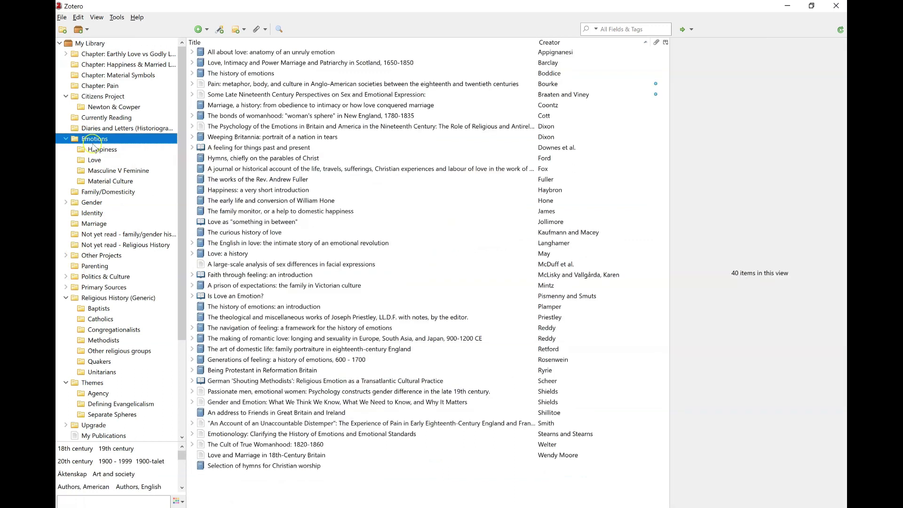
left_click(118, 53)
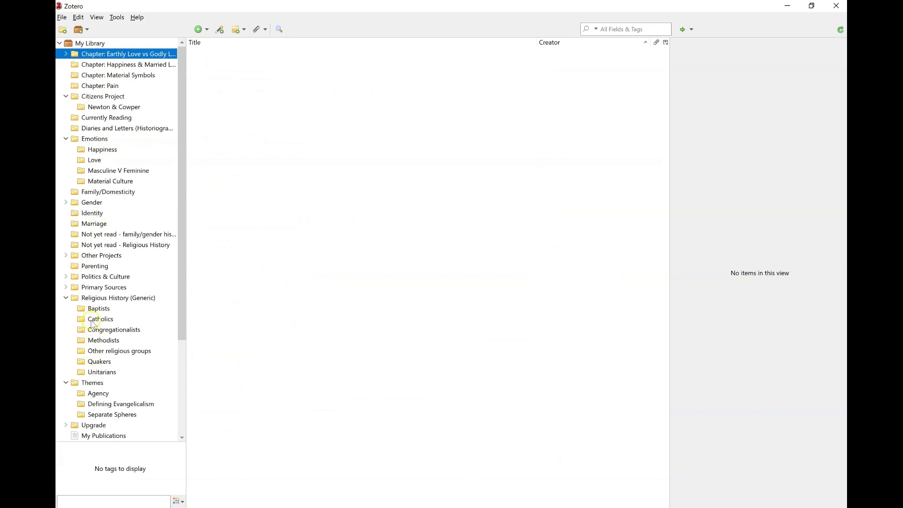
double_click(100, 256)
left_click(101, 265)
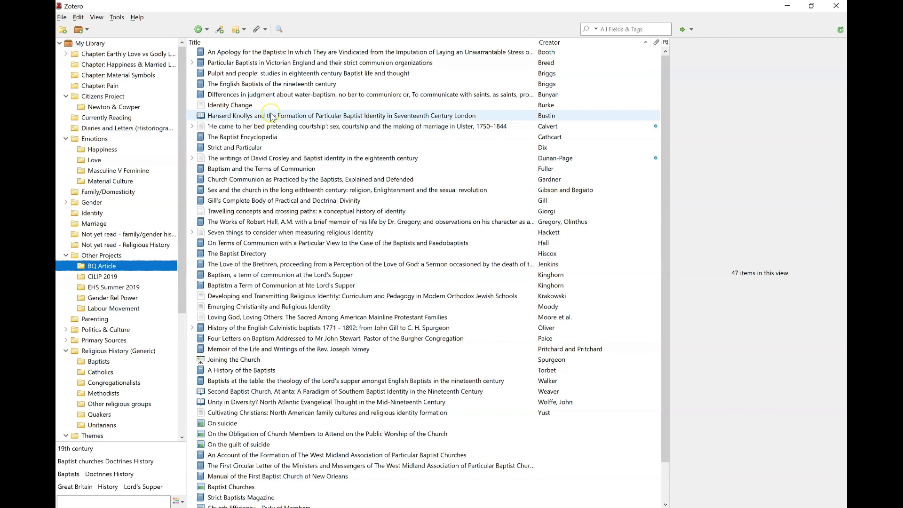
Add a child note to Strict and Particular, typing test text and then deleting it.
left_click(254, 149)
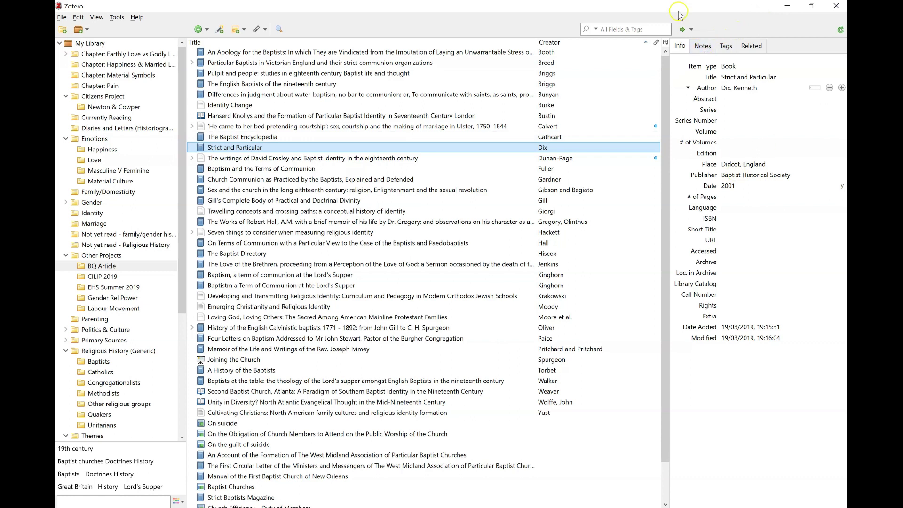
left_click(705, 47)
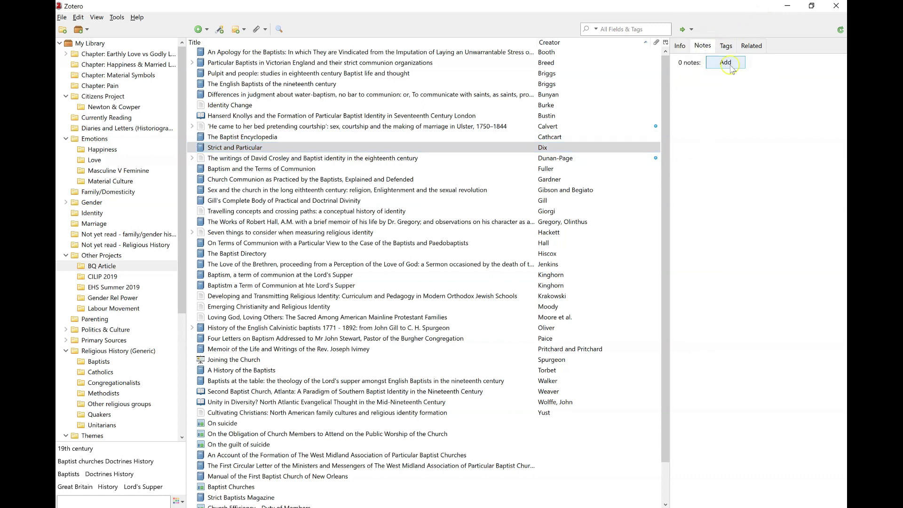
left_click(729, 68)
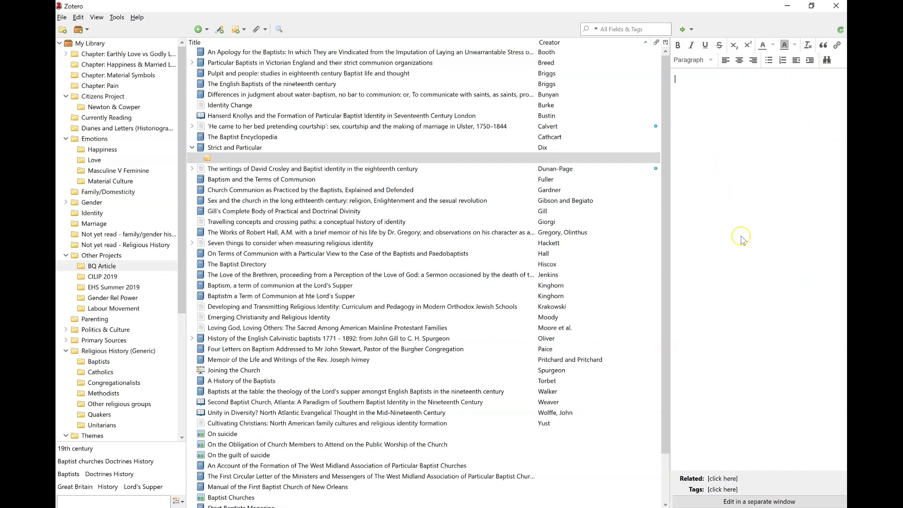
type("jhjkhjkhkj")
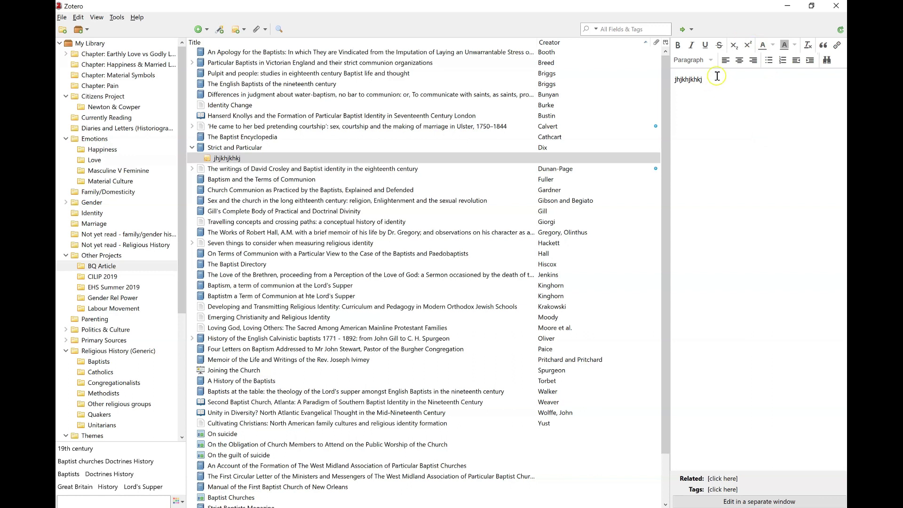
left_click_drag(717, 78, 662, 78)
key("BackSpace")
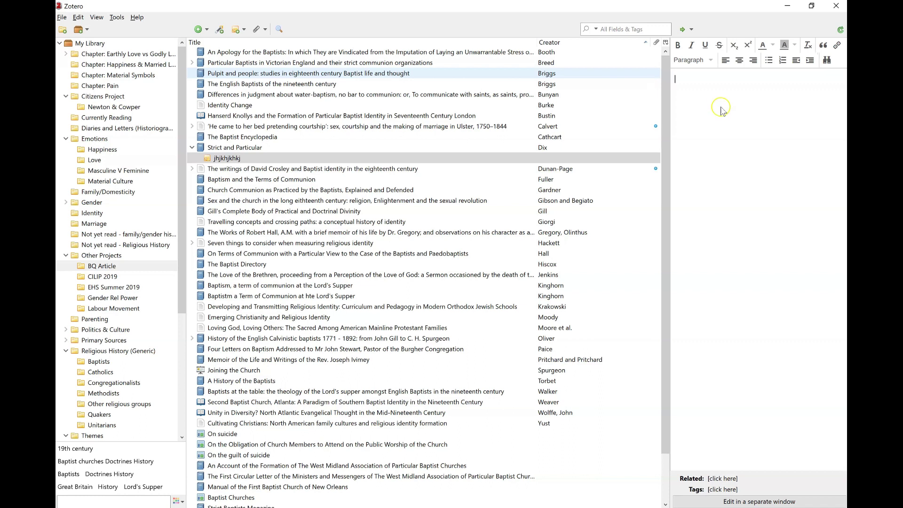
left_click(687, 80)
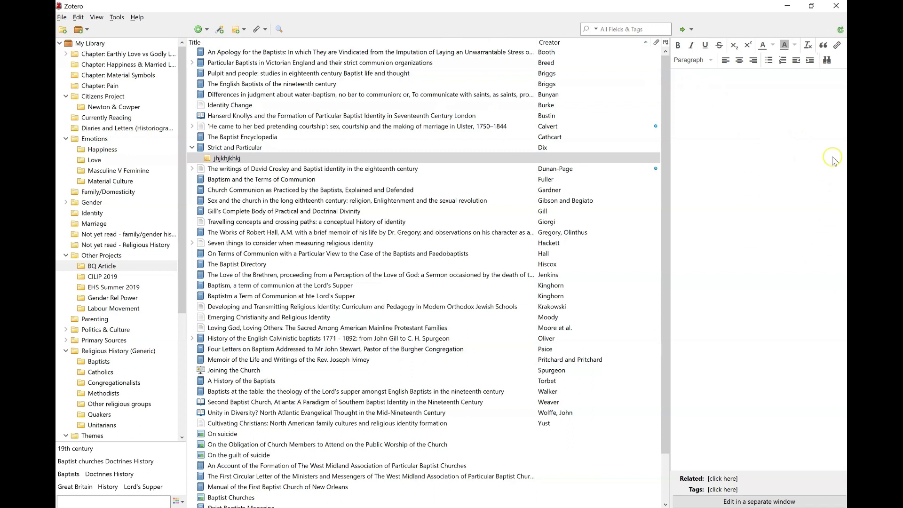
left_click(292, 159)
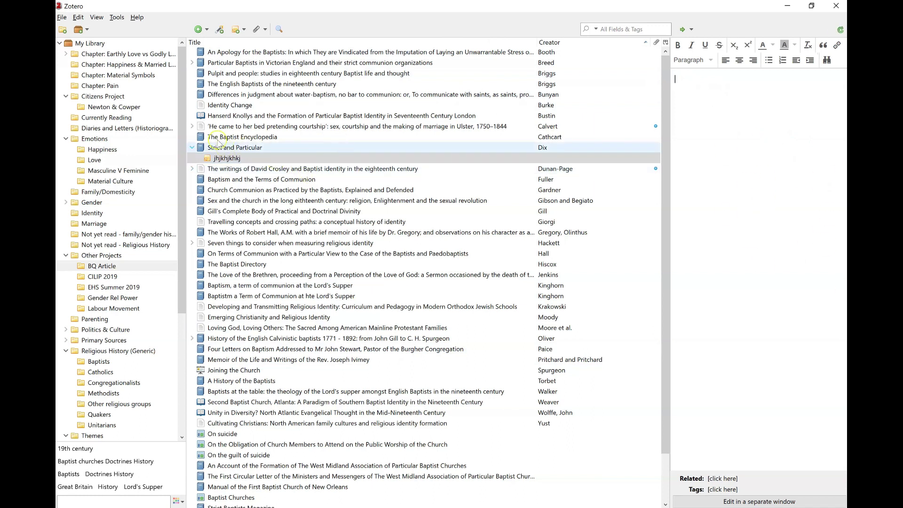
In Family/Domesticity, expand Family Relationships and read its note.
left_click(107, 192)
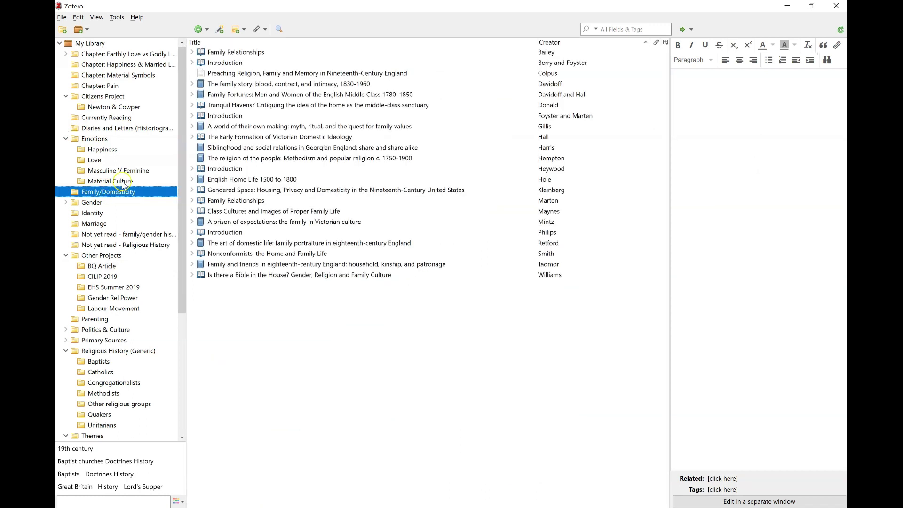
left_click(193, 52)
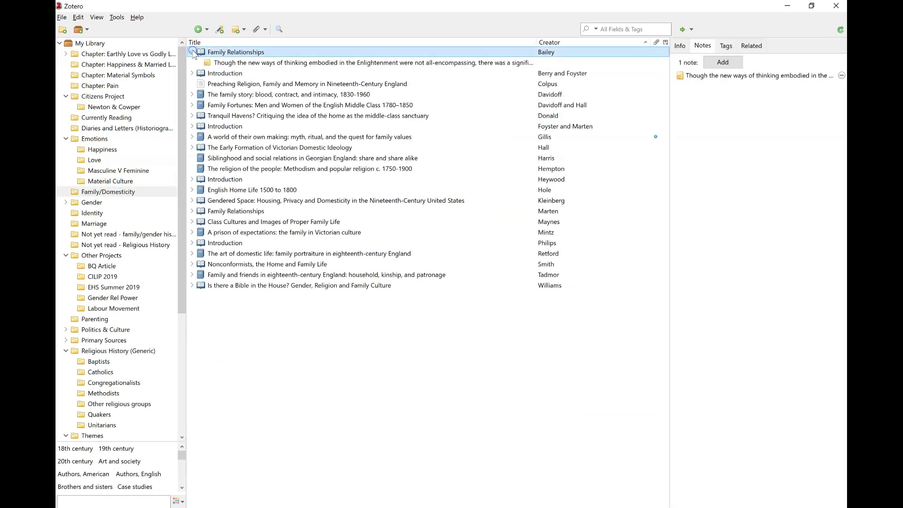
left_click(544, 50)
left_click(256, 53)
left_click(257, 63)
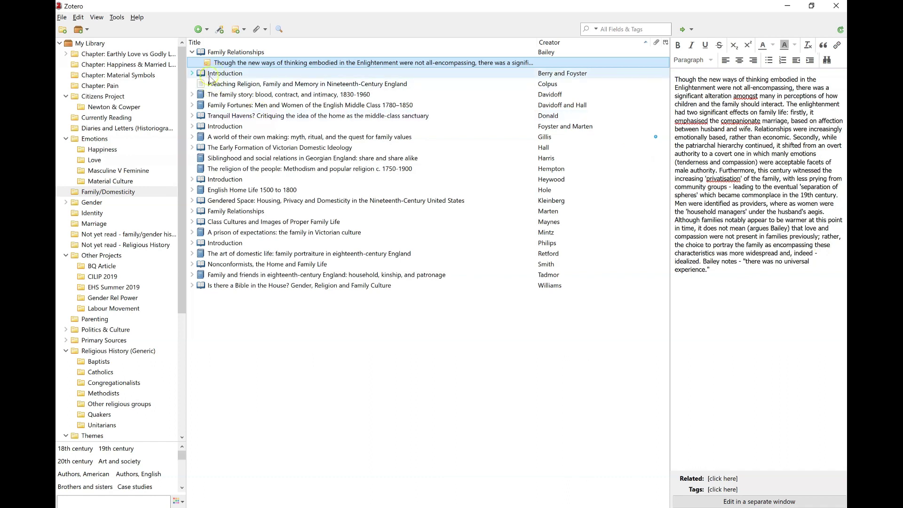
Read the Berry and Foyster introduction note, then open the Happiness collection.
left_click(193, 74)
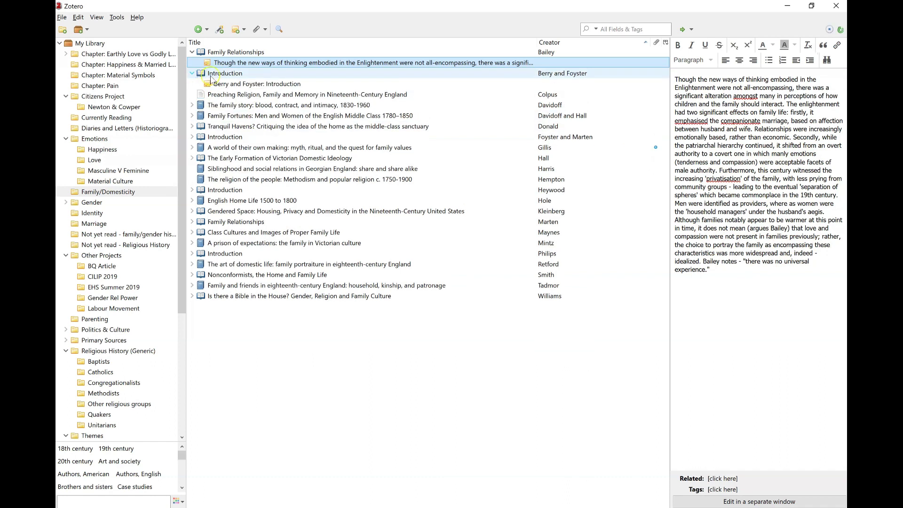
left_click(287, 83)
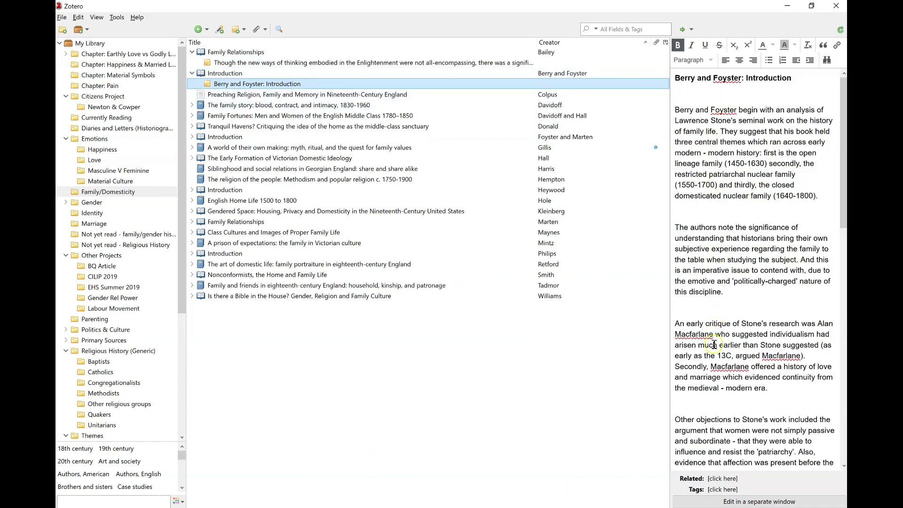
left_click(96, 151)
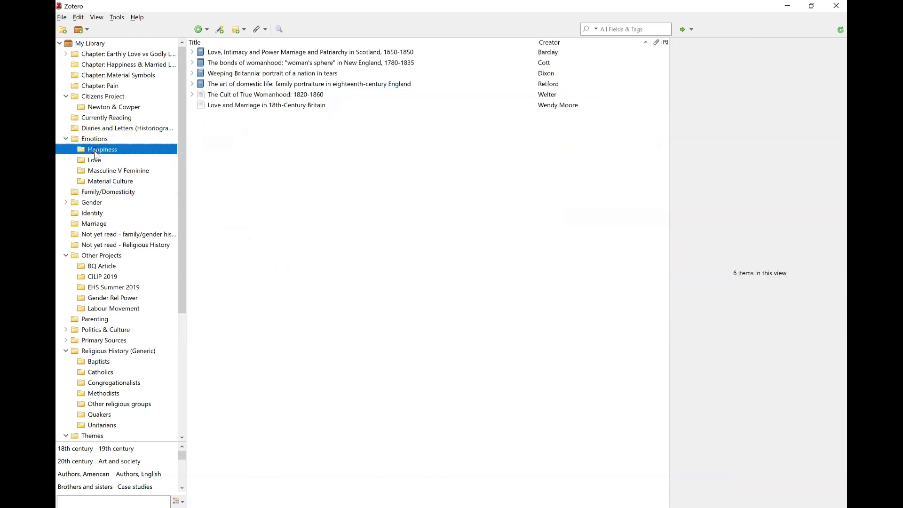
Expand Love, Intimacy and Power, The bonds of womanhood and Weeping Britannia to show their notes.
left_click(192, 51)
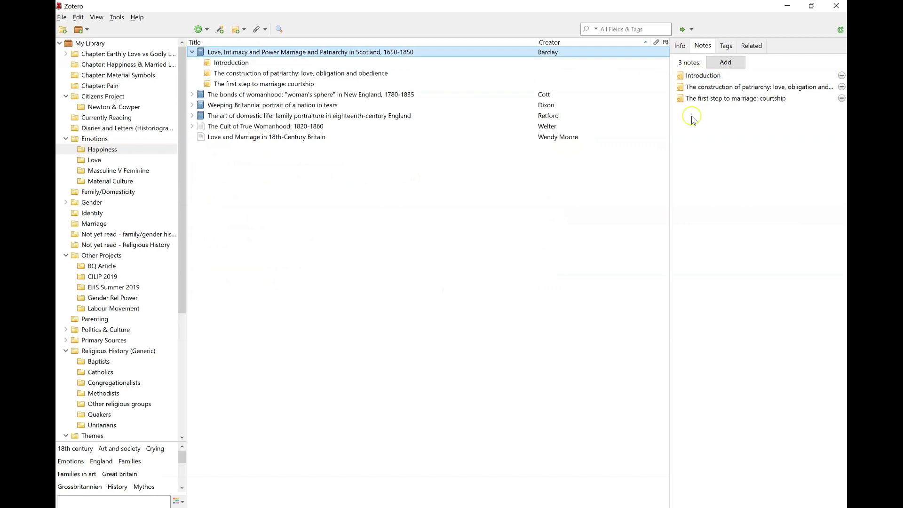
left_click(192, 95)
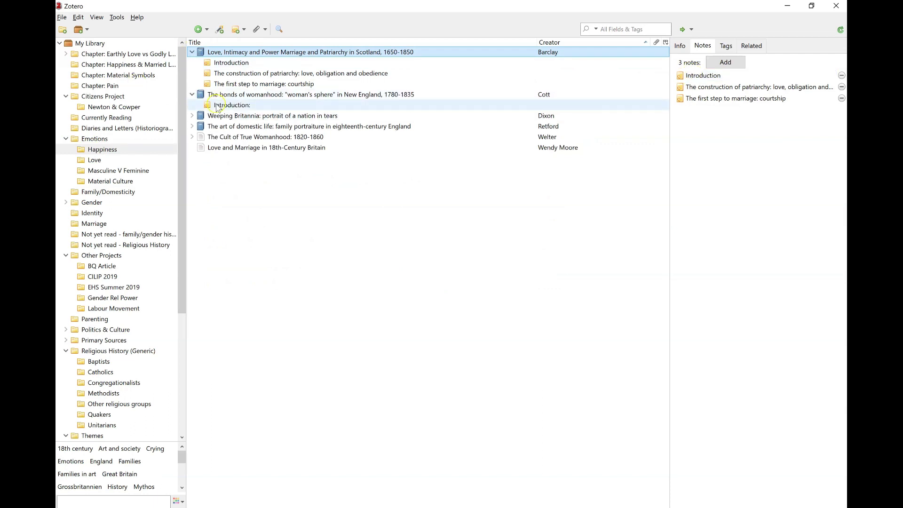
left_click(191, 115)
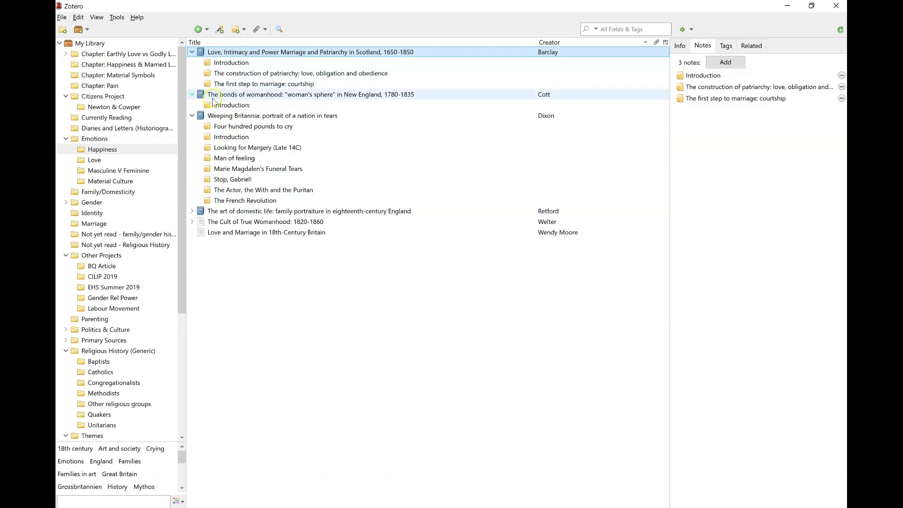
Select those three books together using Ctrl.
left_click(235, 115)
key("ctrl")
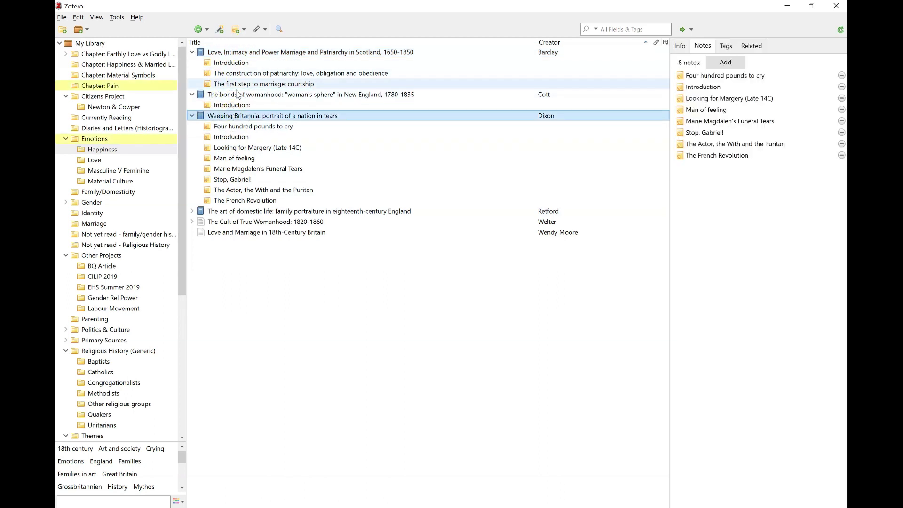
left_click(238, 94, "ctrl")
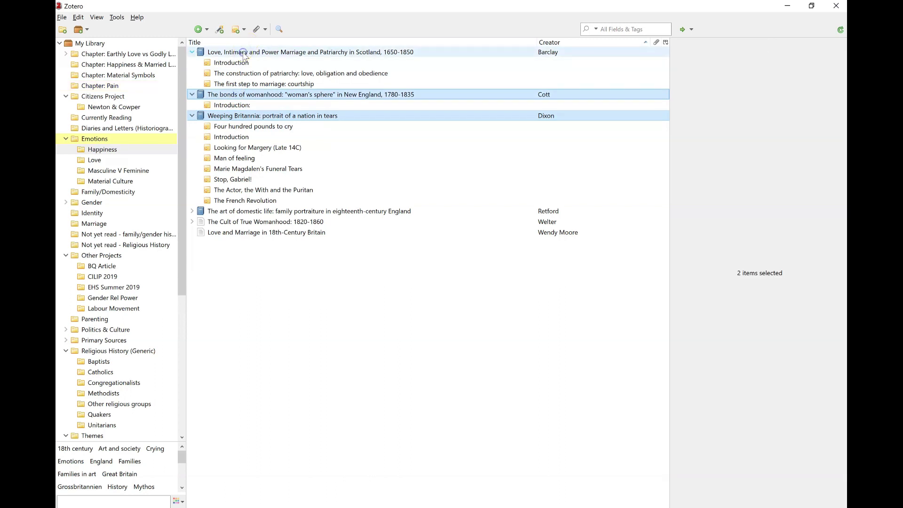
left_click(243, 52, "ctrl")
Generate a report from the three selected books and enlarge its window.
right_click(254, 54)
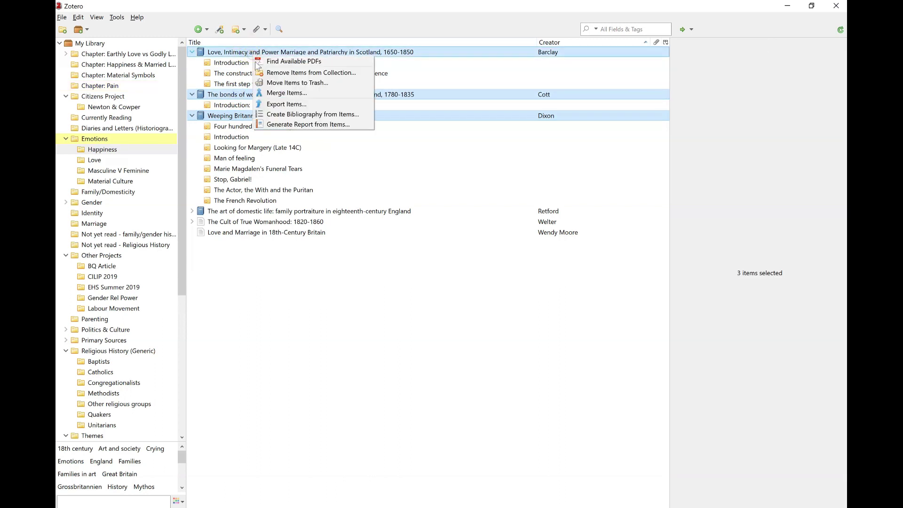
left_click(299, 125)
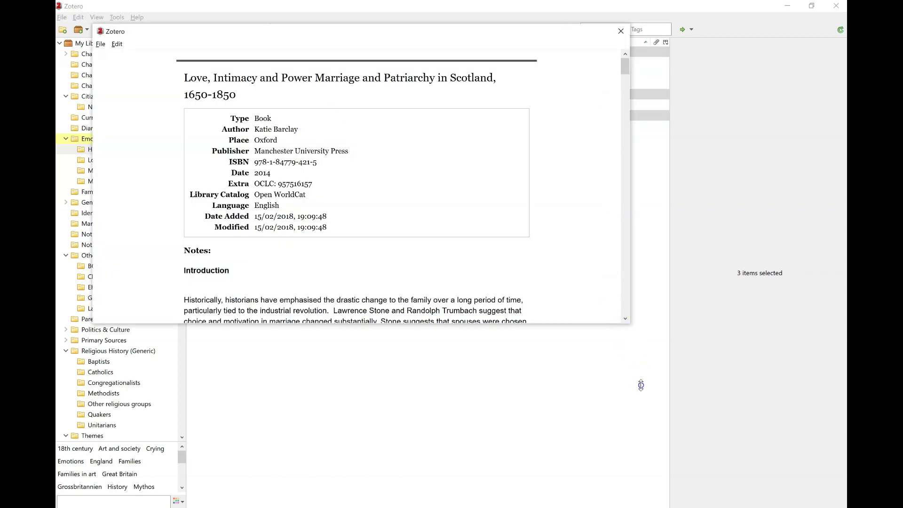
left_click_drag(640, 385, 630, 498)
left_click(265, 120)
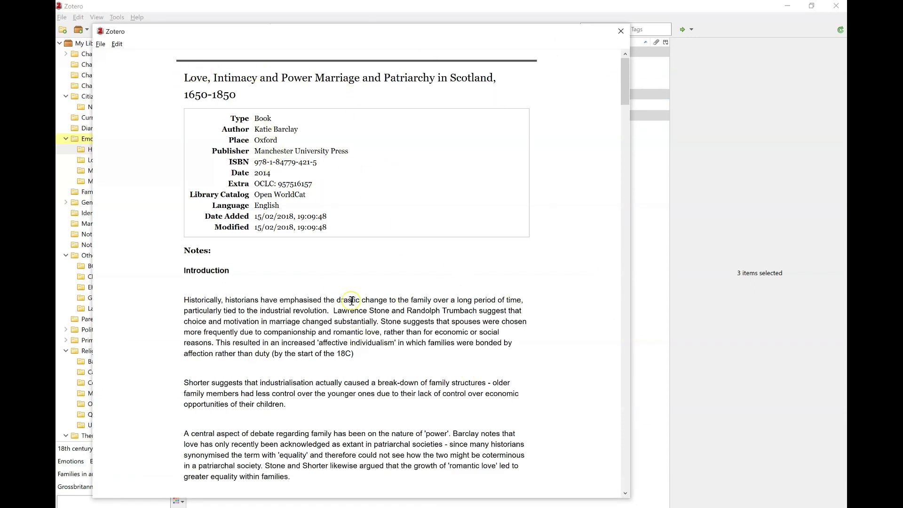
Move the report window right and scroll through the books' details and notes.
scroll(351, 301, "down", 6)
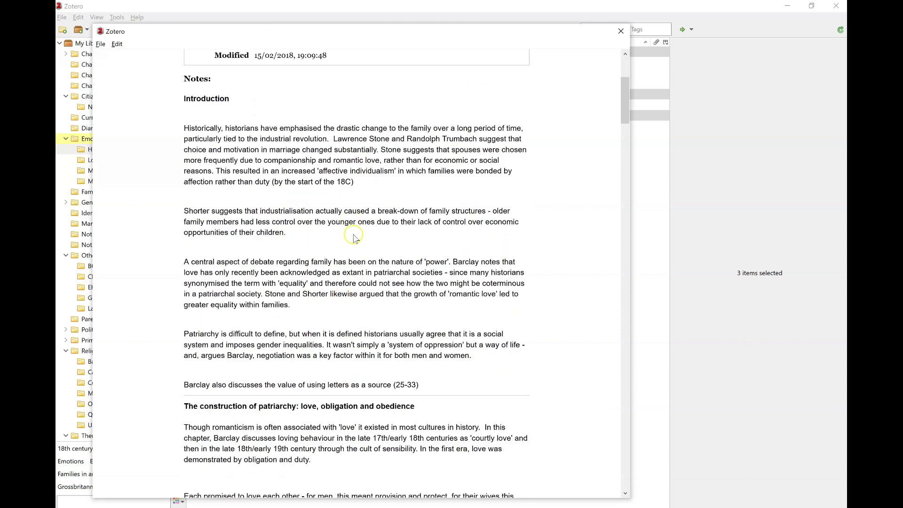
scroll(353, 234, "up", 6)
left_click_drag(281, 35, 430, 23)
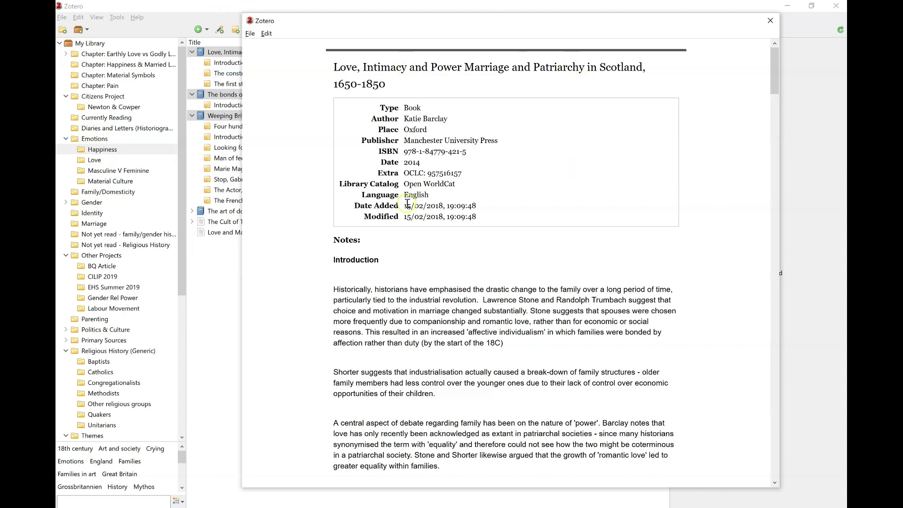
scroll(475, 110, "down", 3)
scroll(465, 119, "down", 10)
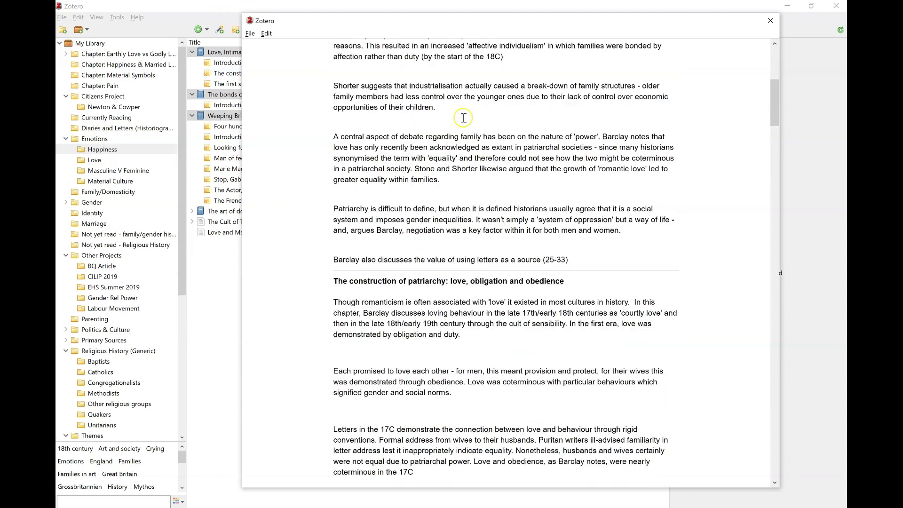
scroll(463, 120, "down", 20)
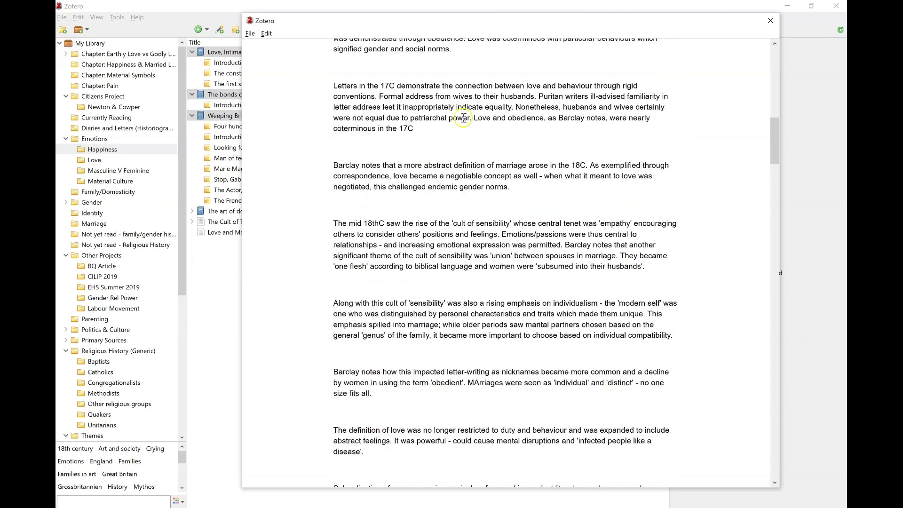
scroll(463, 120, "down", 20)
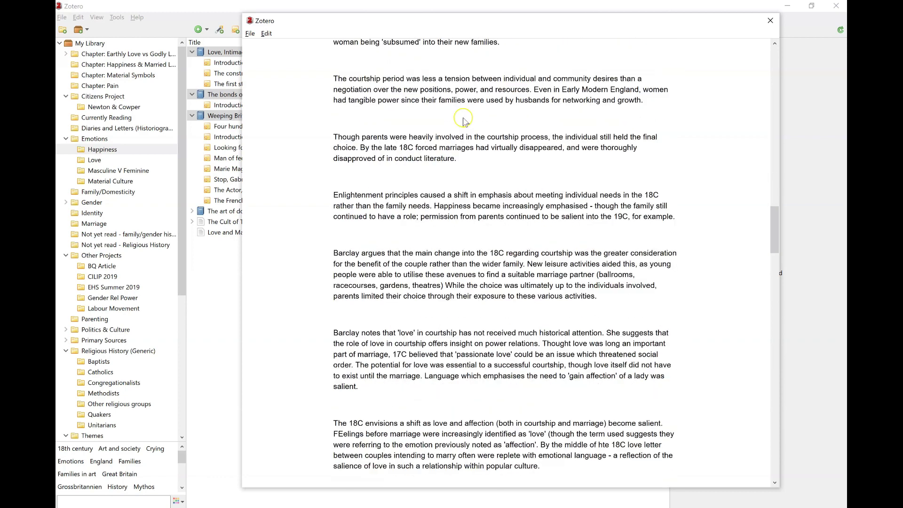
scroll(463, 119, "down", 2)
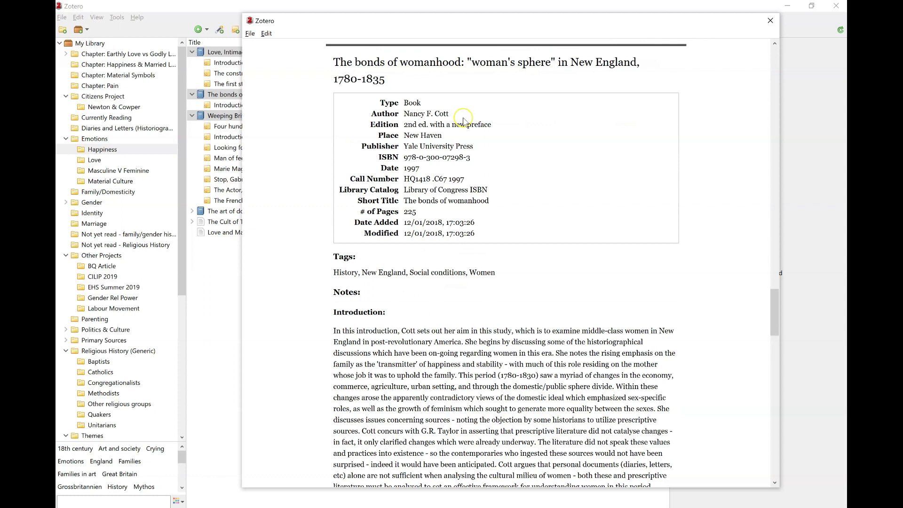
Close the Zotero report and return to My Library, showing all 459 items sorted by creator.
left_click(771, 24)
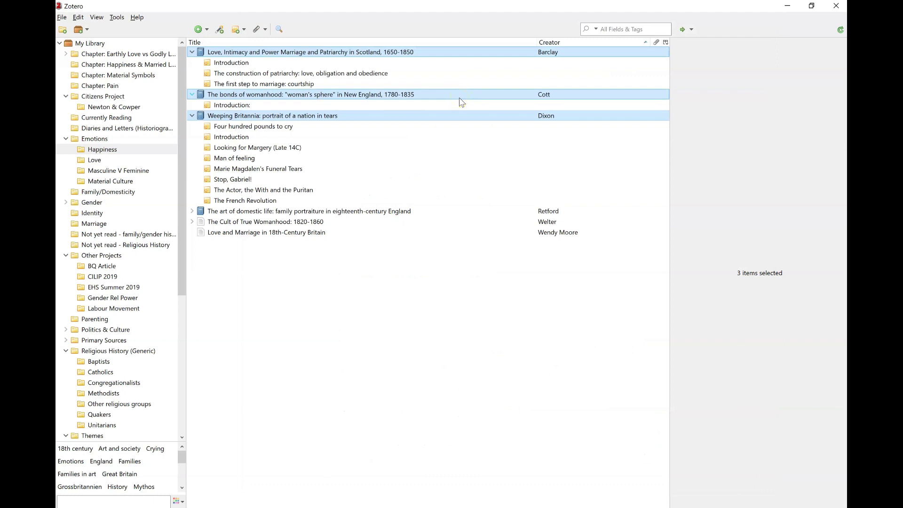
left_click_drag(460, 98, 317, 134)
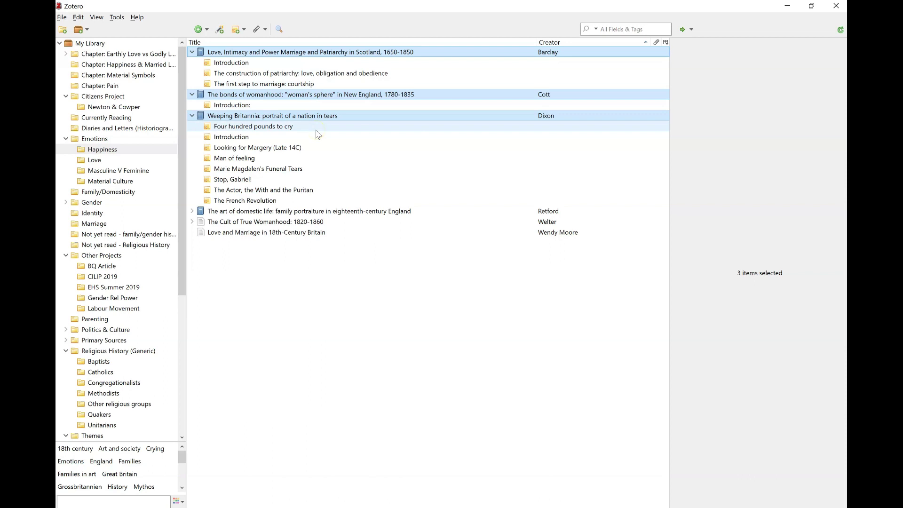
left_click_drag(317, 133, 448, 395)
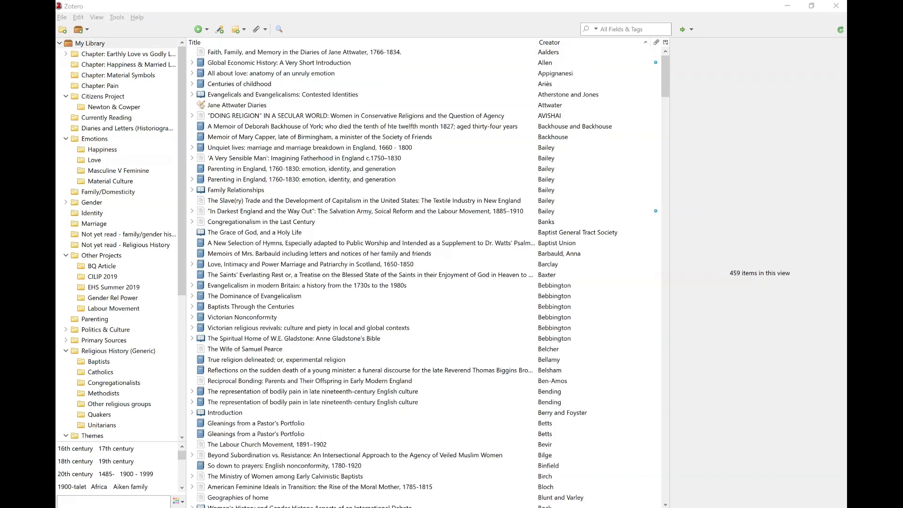